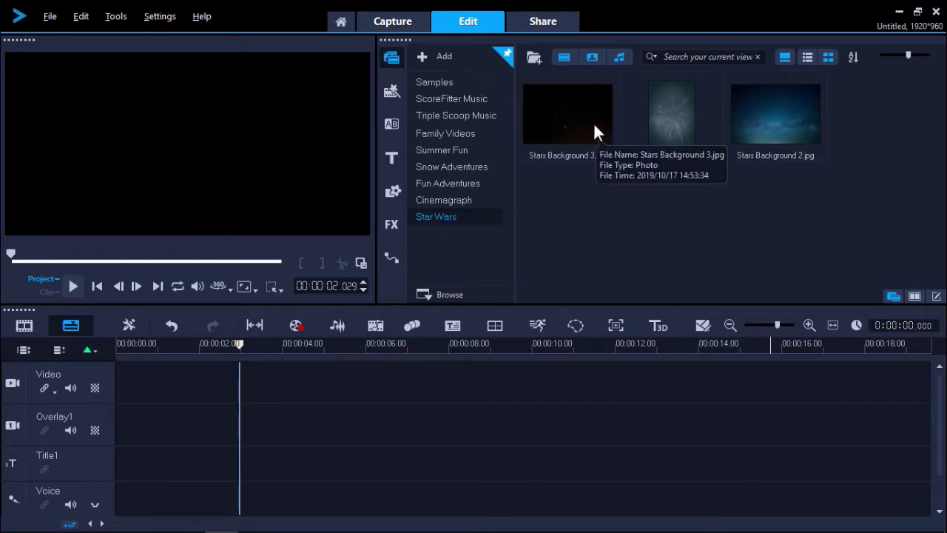
# Add Stars Background 3.jpg to the video track and the multi-line Lorem ipsum preset to Title1.
pyautogui.moveTo(593, 122); pyautogui.dragTo(270, 369)
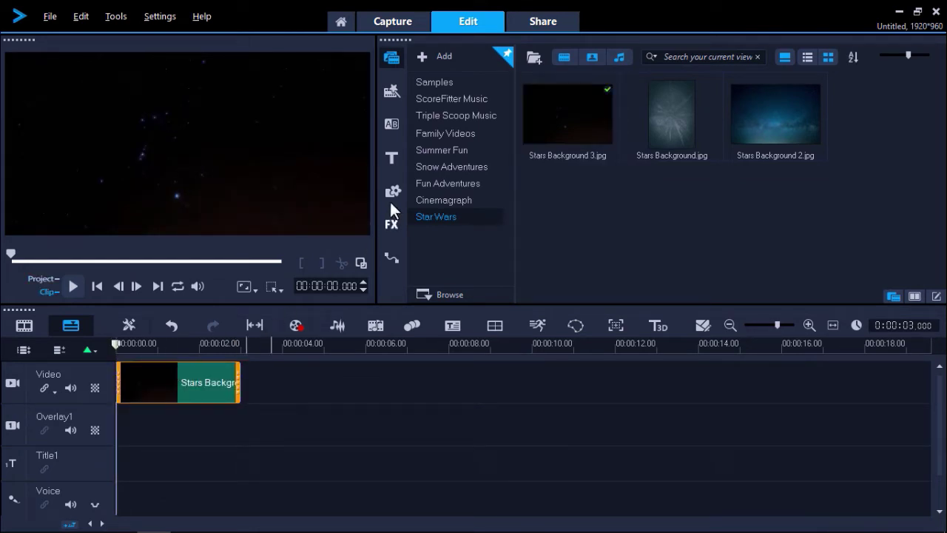
pyautogui.click(392, 159)
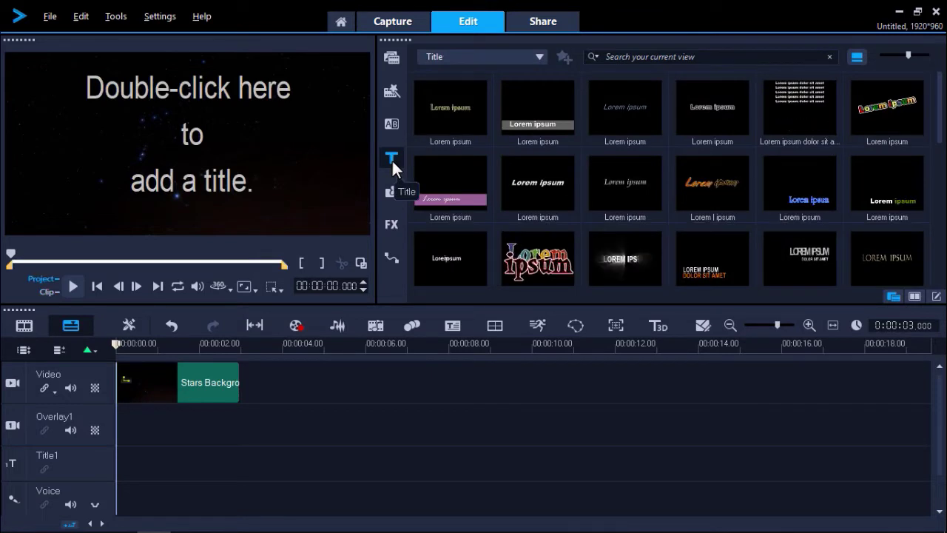
pyautogui.click(787, 107)
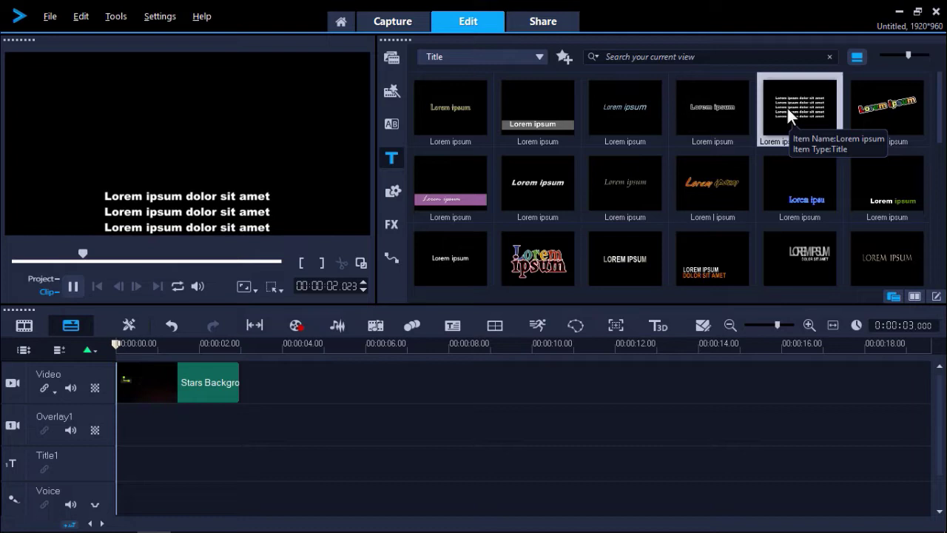
pyautogui.moveTo(787, 108); pyautogui.dragTo(116, 464)
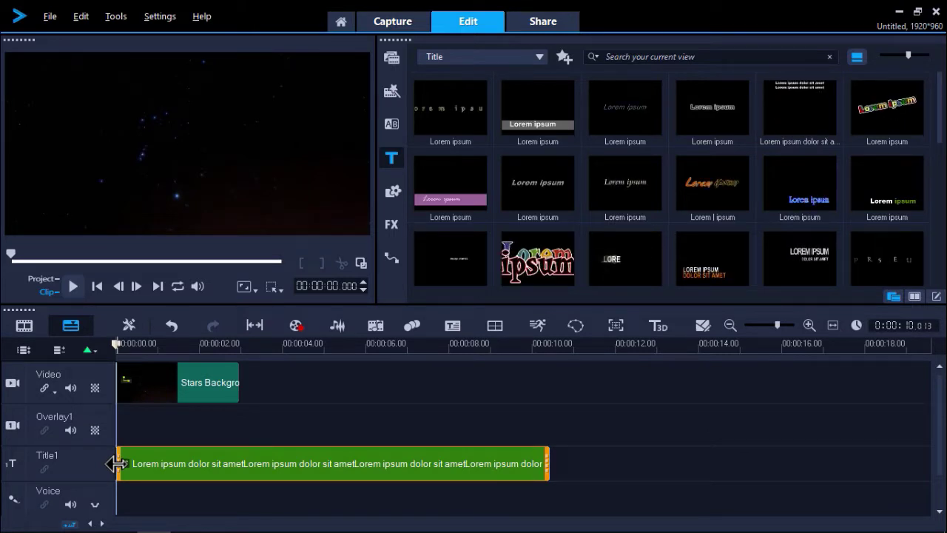
pyautogui.moveTo(126, 345); pyautogui.dragTo(329, 353)
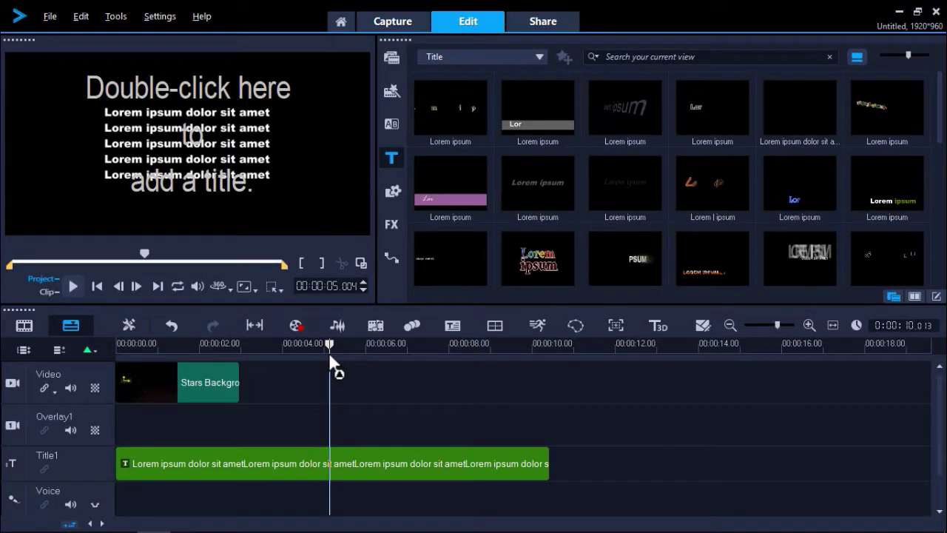
pyautogui.hotkey('alt', 'Tab')
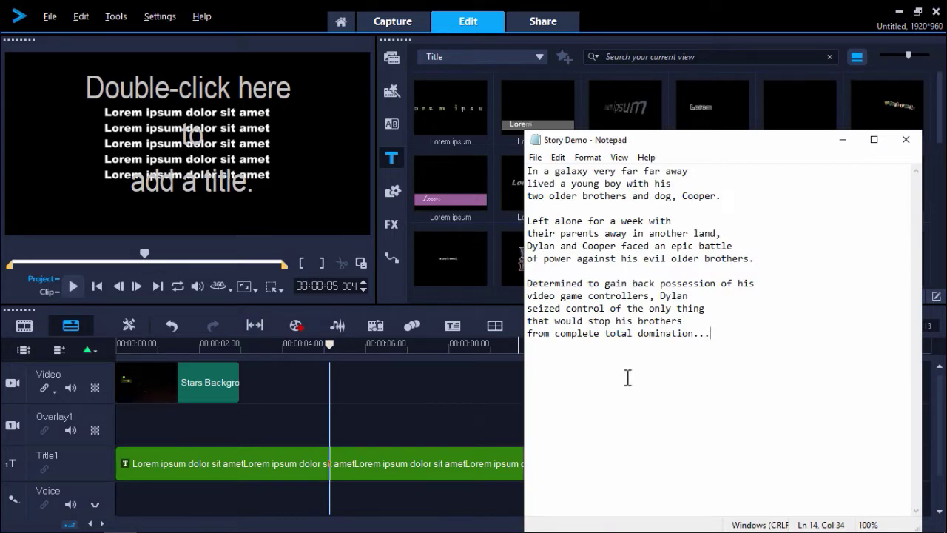
# Select all of the Story Demo text in Notepad and copy it.
pyautogui.click(558, 156)
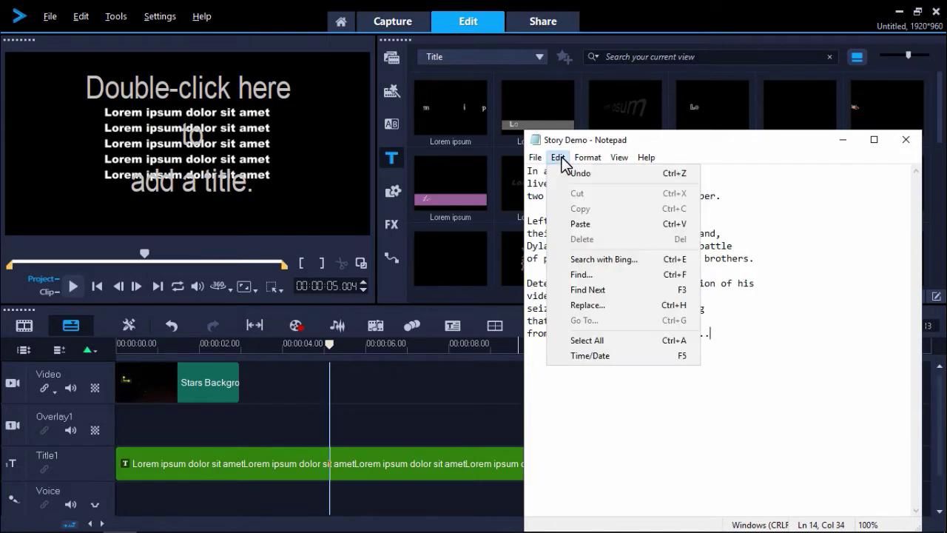
pyautogui.click(586, 341)
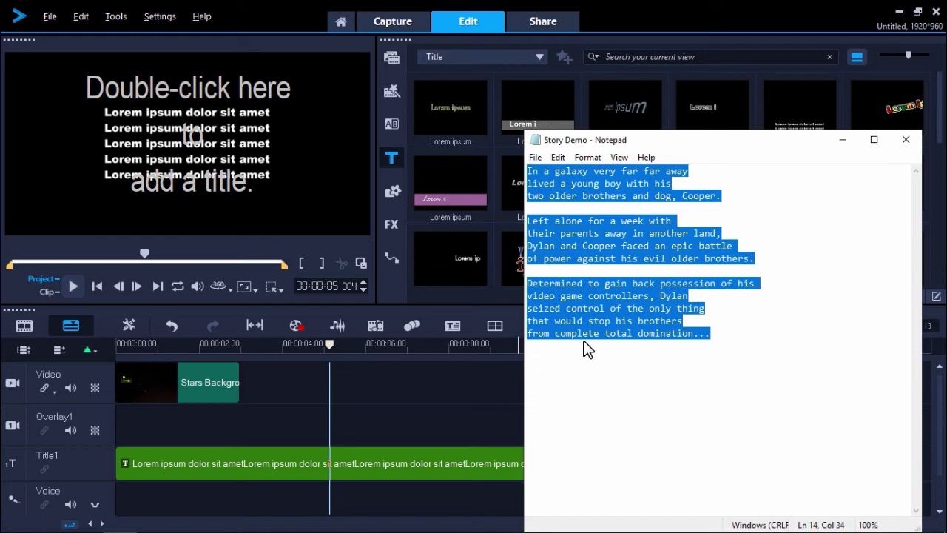
pyautogui.rightClick(606, 237)
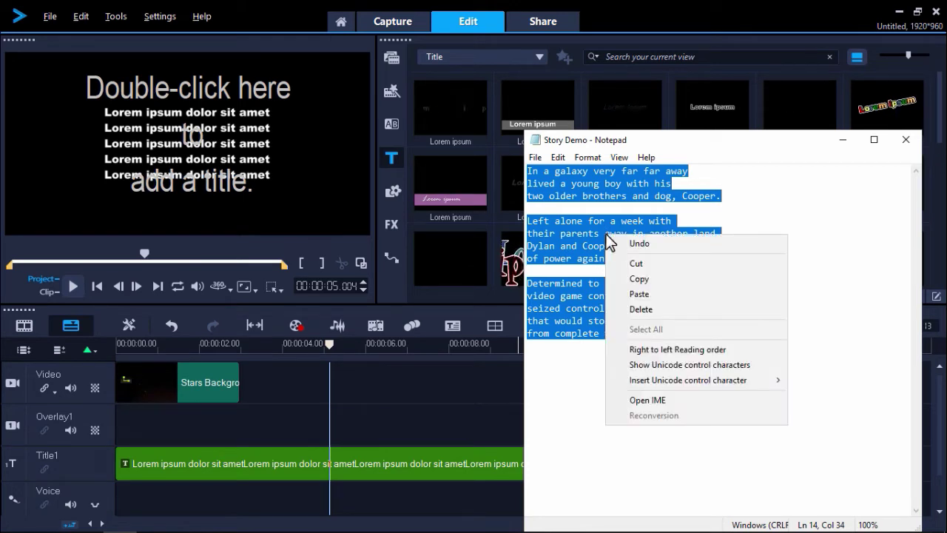
pyautogui.click(622, 279)
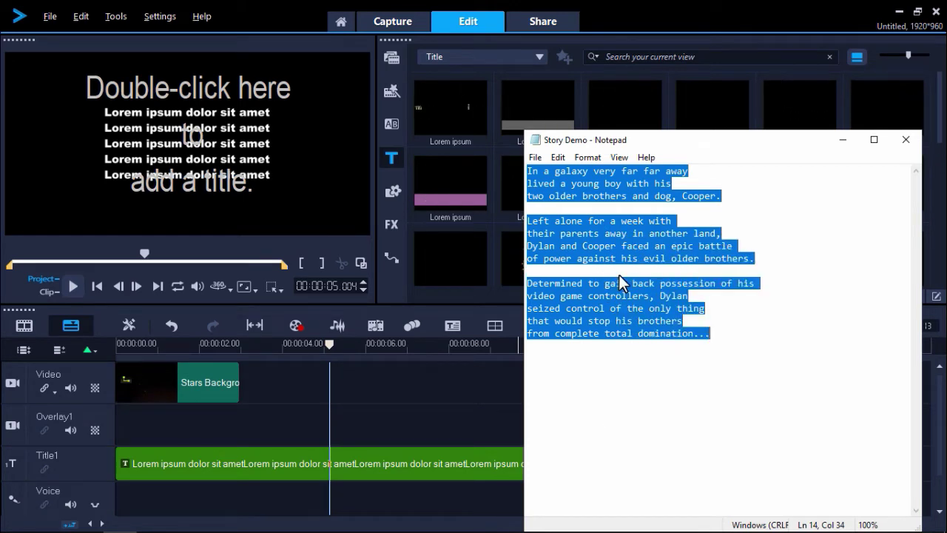
# Replace the title's Lorem ipsum placeholder with the pasted 'In a galaxy very far far away…' story.
pyautogui.doubleClick(360, 461)
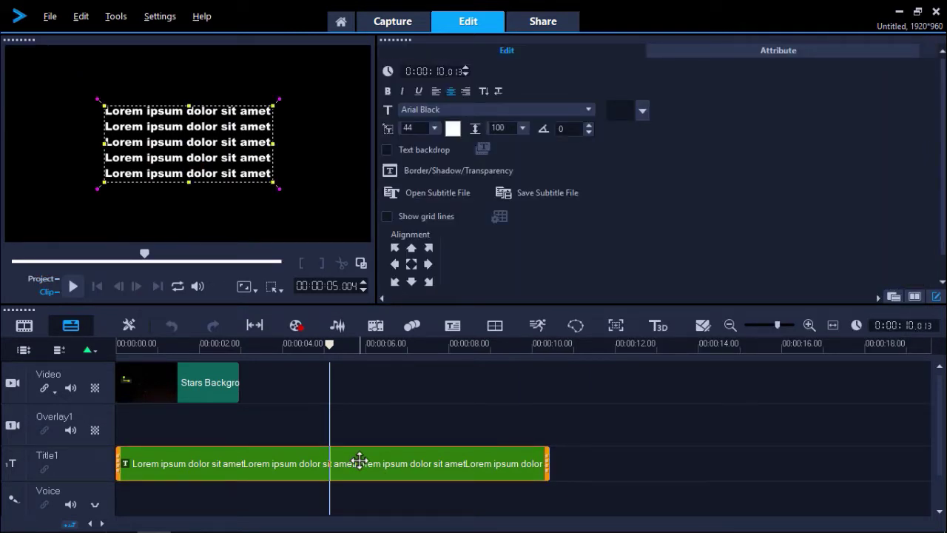
pyautogui.doubleClick(265, 173)
pyautogui.moveTo(272, 173); pyautogui.dragTo(114, 113)
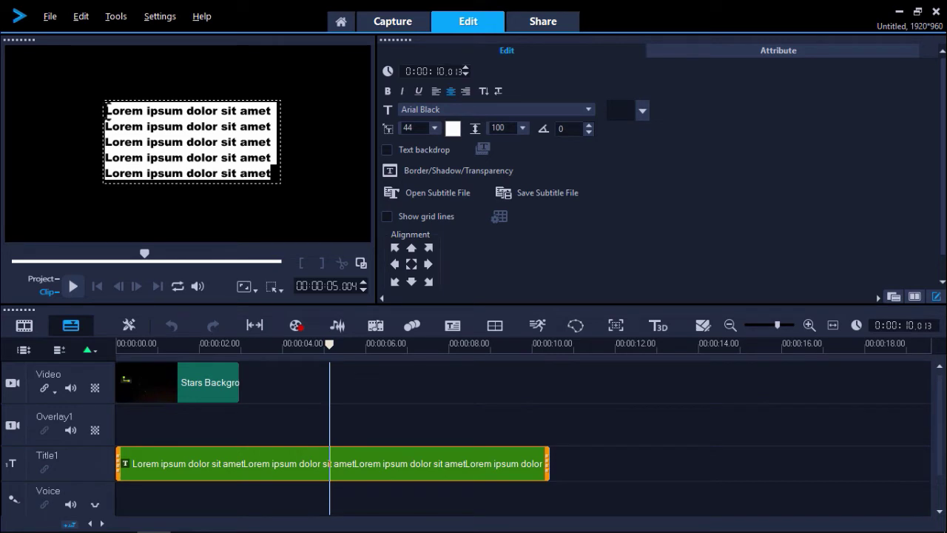
pyautogui.press('Delete')
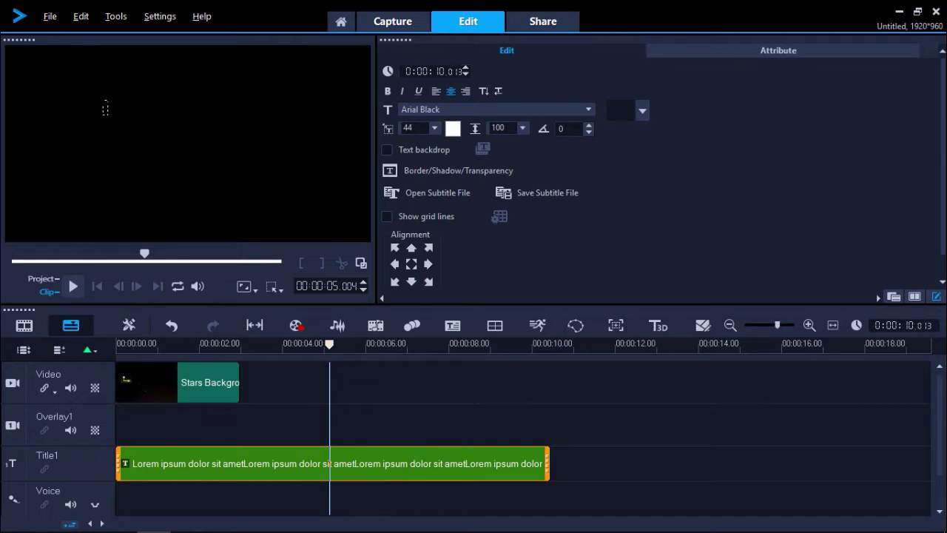
pyautogui.write('In a galaxy very far far away lived a young boy with his two older brothers and dog, Cooper.  Left alone for a week with their parents away in another land, Dylan and Cooper faced an epic battle of power against his evil older brothers.')
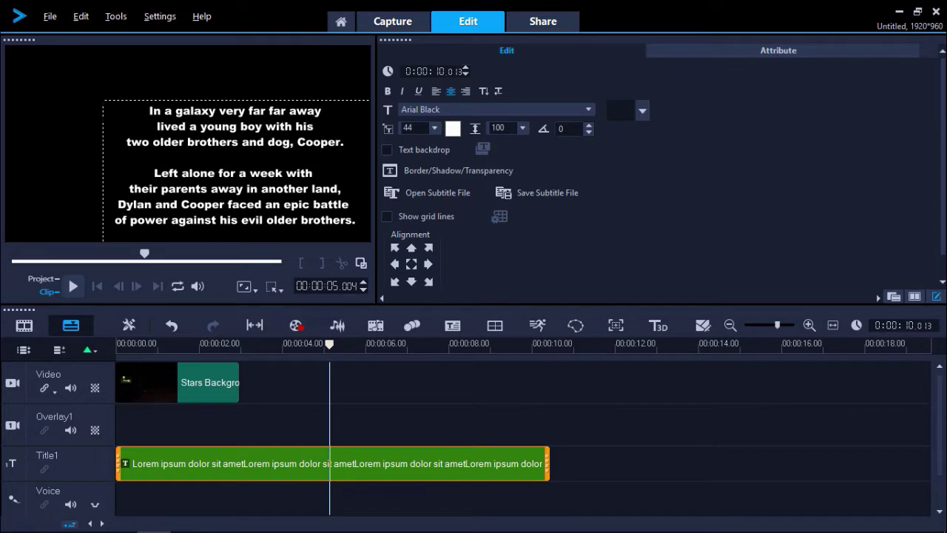
# Set the story title's font to Franklin Gothic Medium at size 60.
pyautogui.click(254, 463)
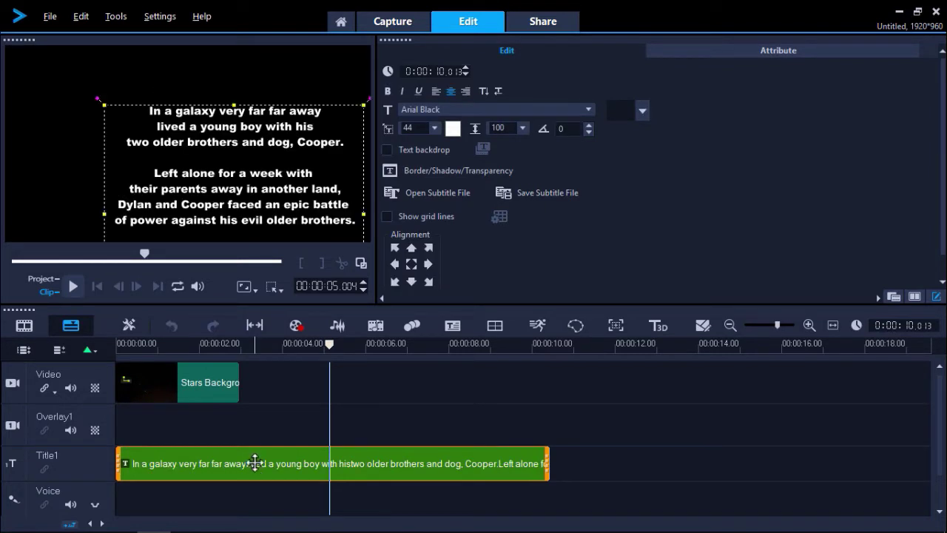
pyautogui.click(426, 110)
pyautogui.scroll(-1, 454, 181)
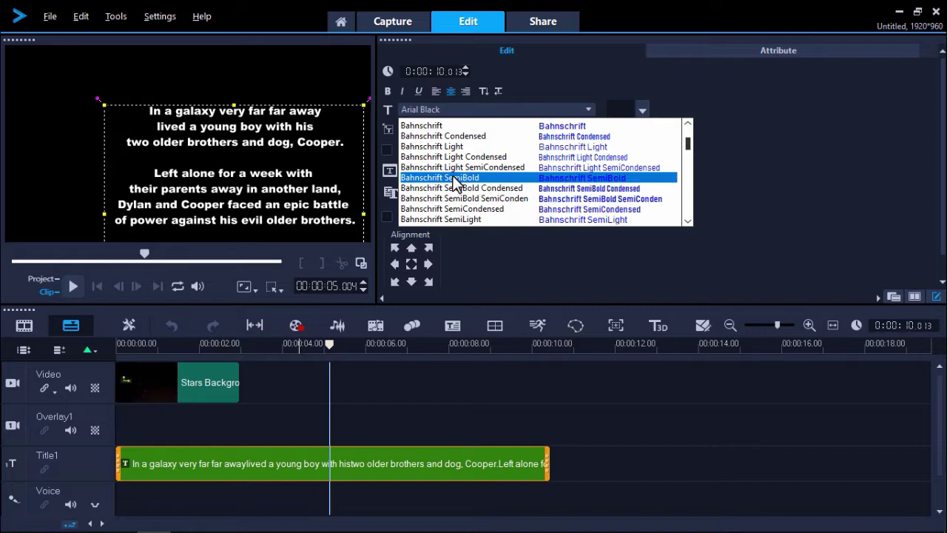
pyautogui.scroll(-15, 453, 181)
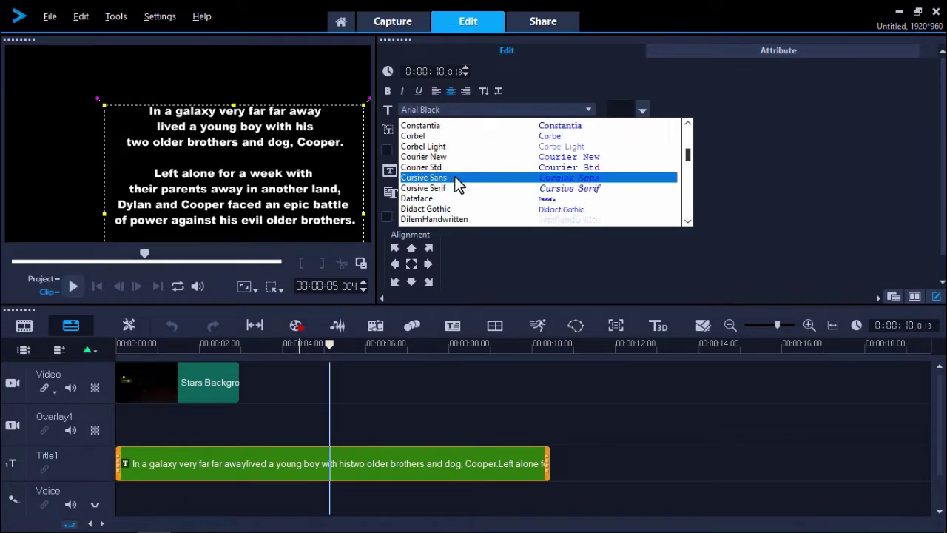
pyautogui.scroll(-7, 456, 184)
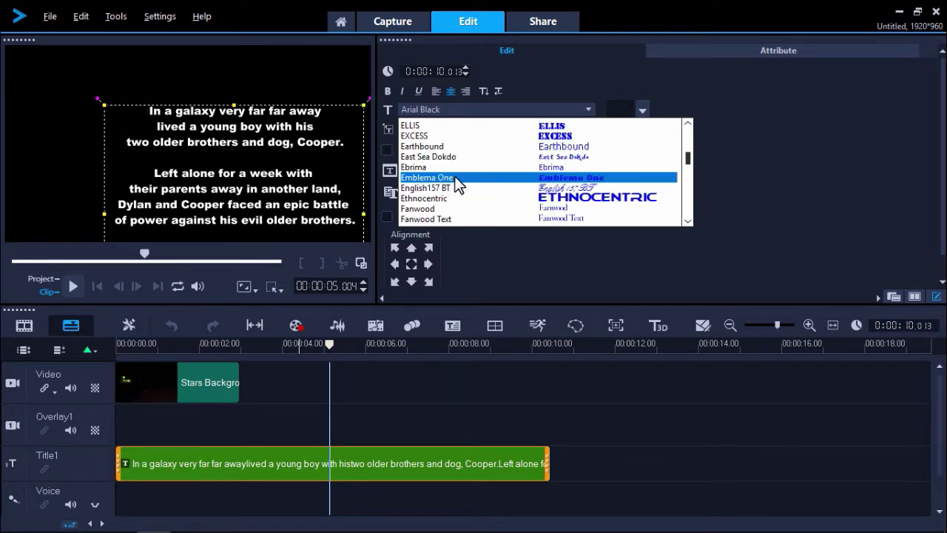
pyautogui.scroll(-3, 457, 185)
pyautogui.click(452, 186)
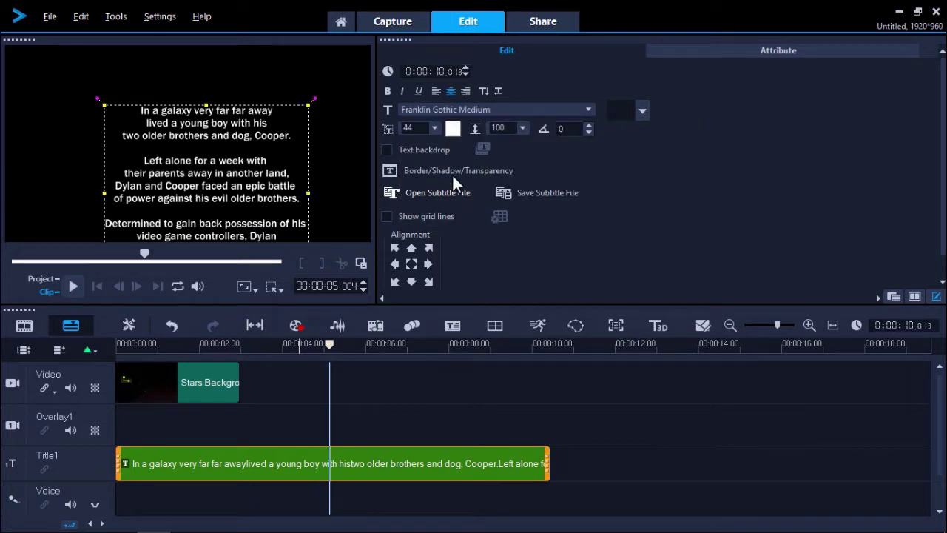
pyautogui.doubleClick(419, 129)
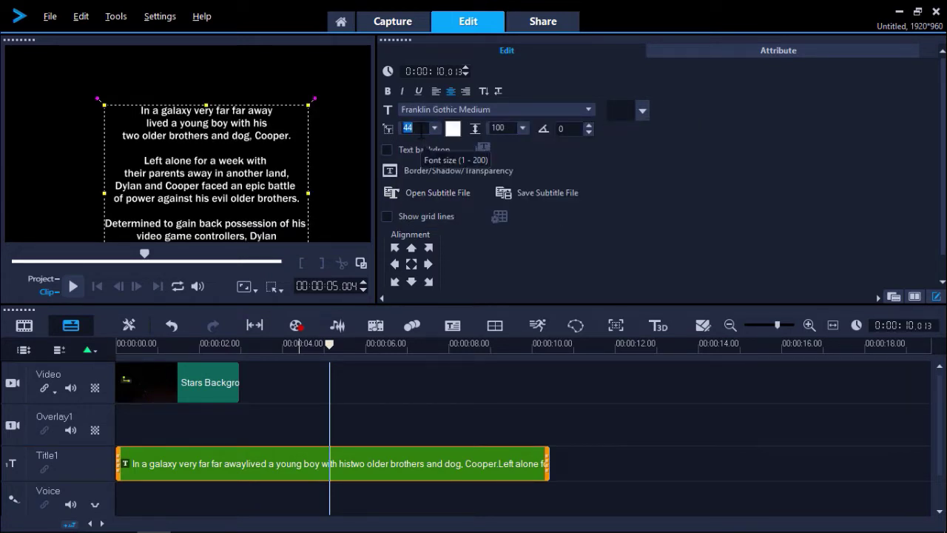
pyautogui.press('Return')
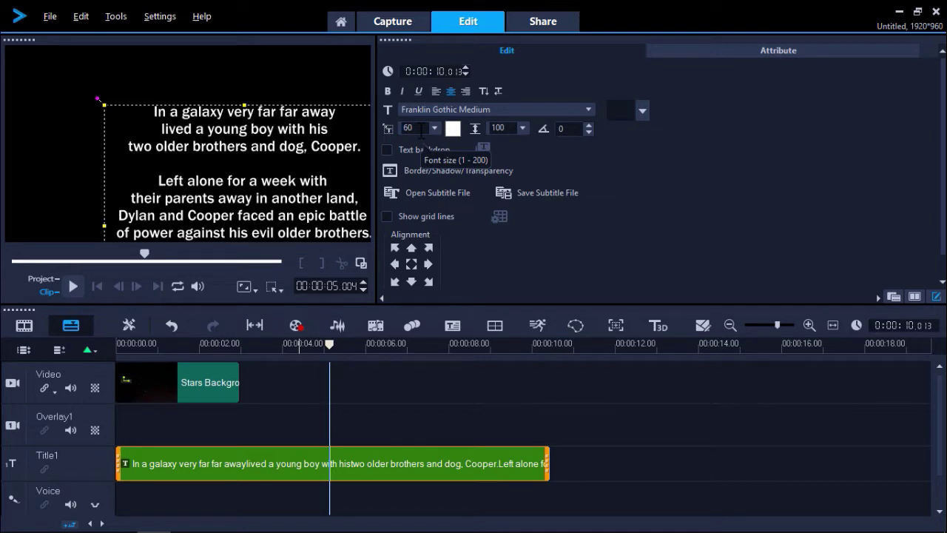
# Centre the title, colour it yellow (#FFE23C), and play the project from 0 s.
pyautogui.click(411, 265)
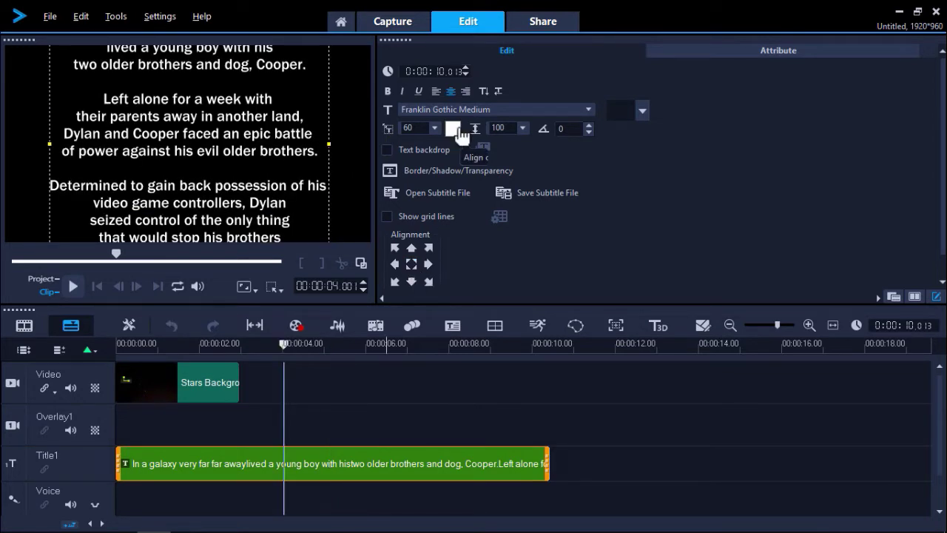
pyautogui.click(453, 130)
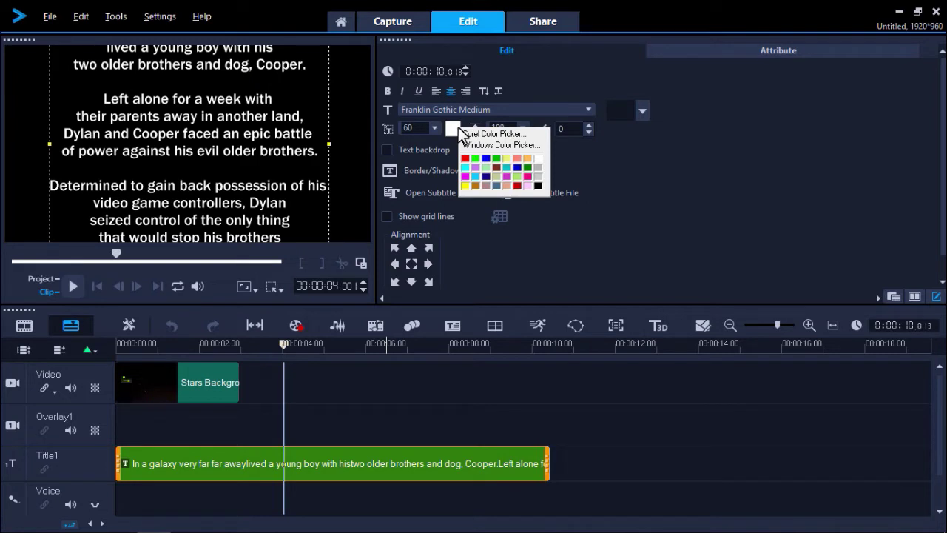
pyautogui.click(465, 132)
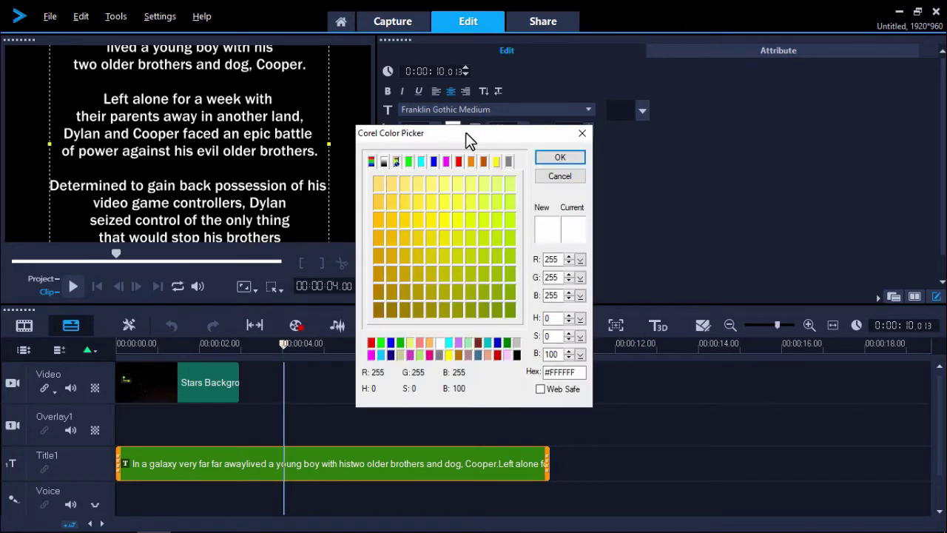
pyautogui.click(409, 207)
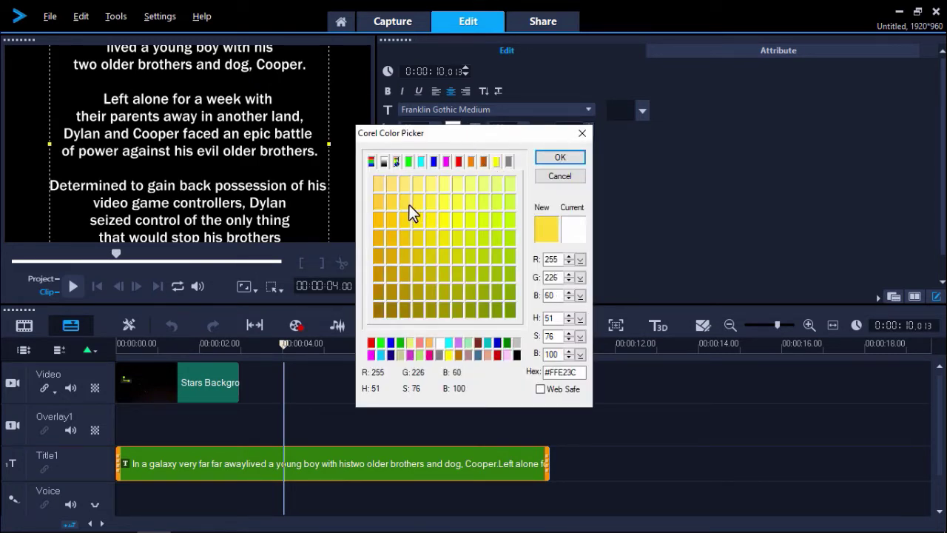
pyautogui.click(406, 221)
pyautogui.click(408, 204)
pyautogui.click(419, 219)
pyautogui.click(556, 158)
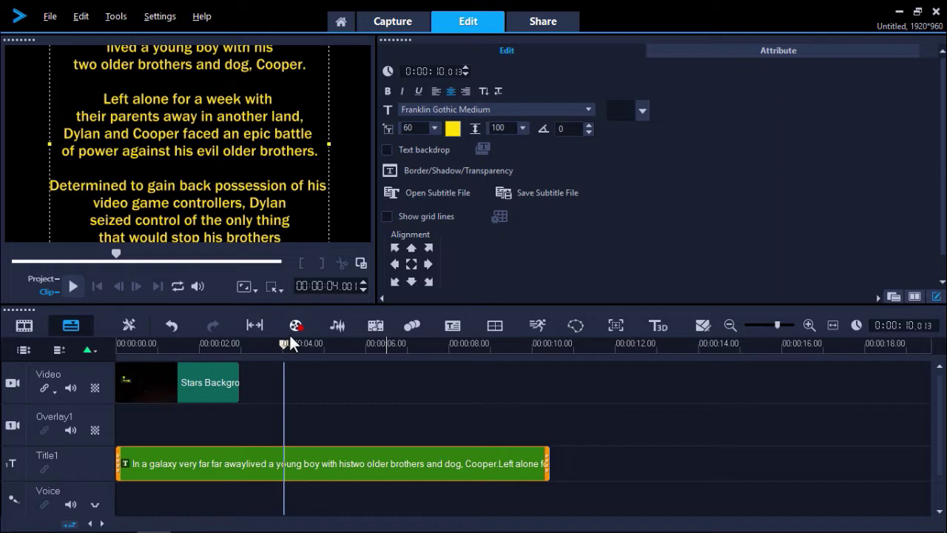
pyautogui.moveTo(294, 342); pyautogui.dragTo(116, 343)
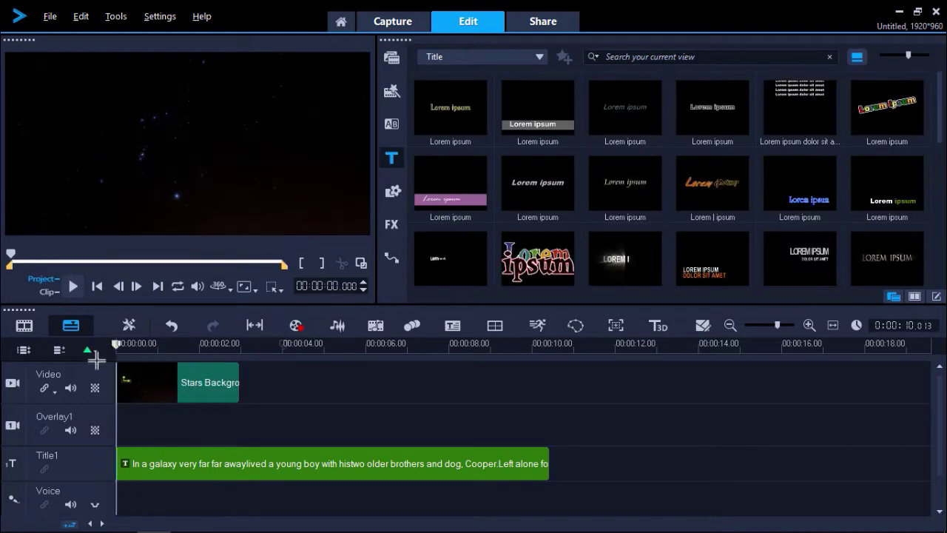
pyautogui.click(70, 283)
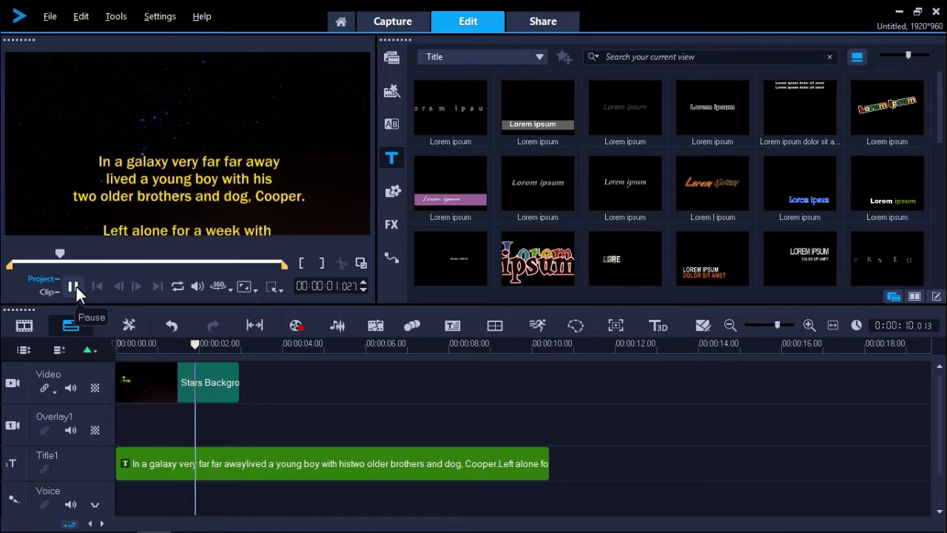
# Extend the Title1 clip to about 26 seconds and zoom the timeline out to show it.
pyautogui.click(75, 287)
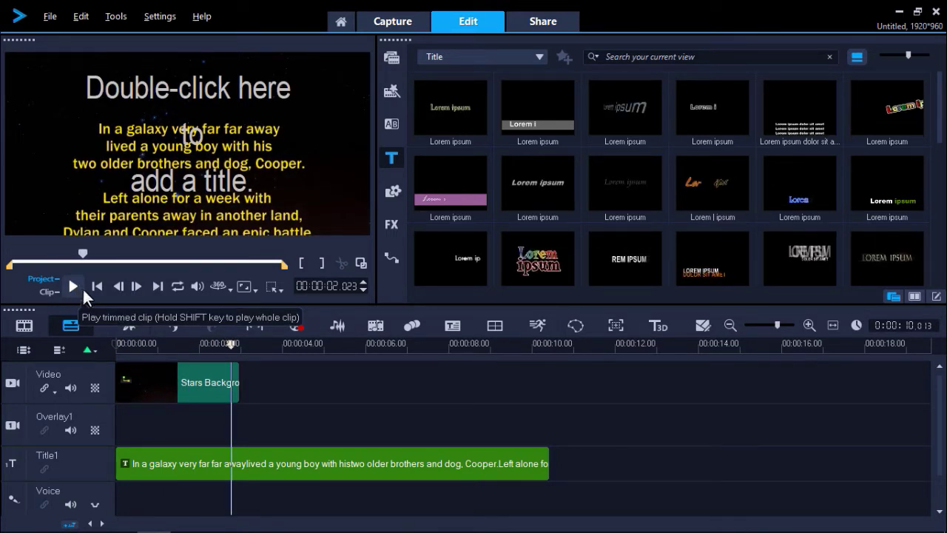
pyautogui.click(412, 463)
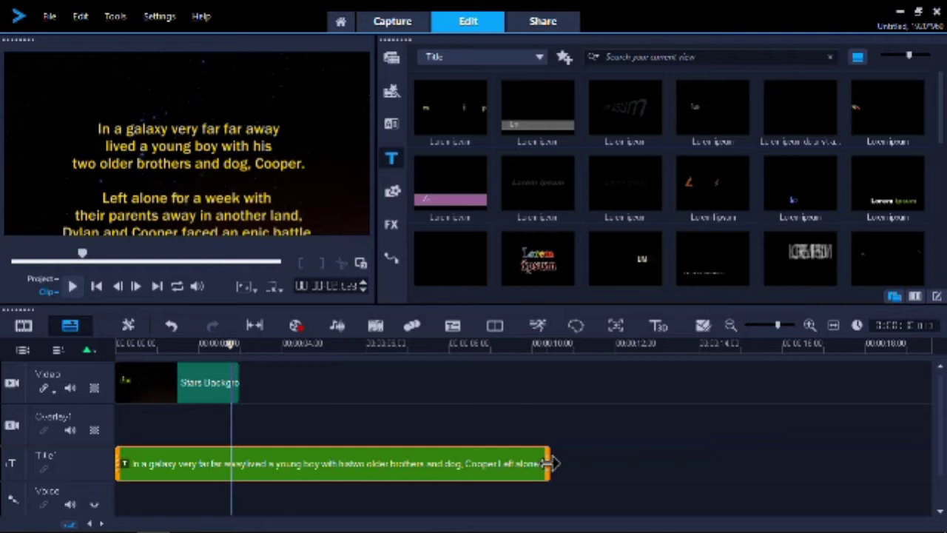
pyautogui.moveTo(547, 462); pyautogui.dragTo(427, 463)
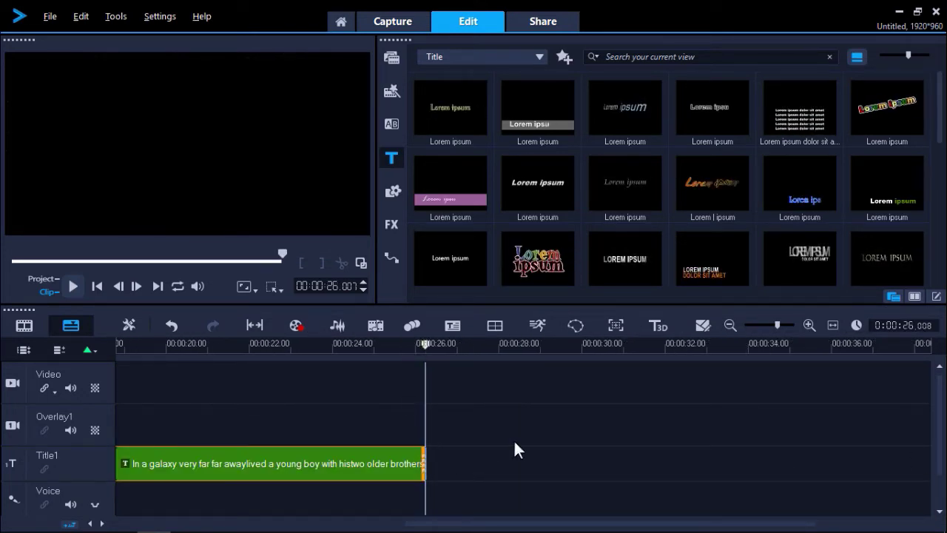
pyautogui.moveTo(780, 332); pyautogui.dragTo(776, 331)
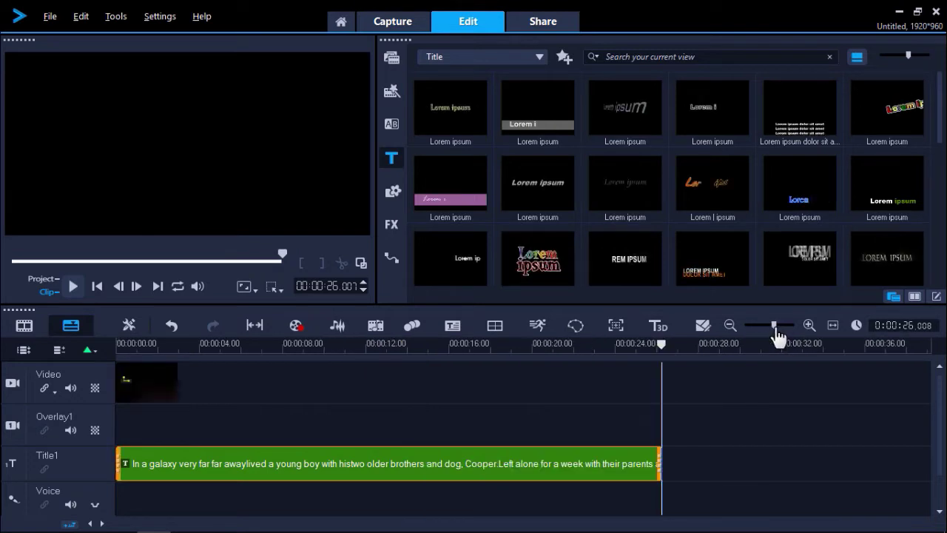
pyautogui.click(172, 375)
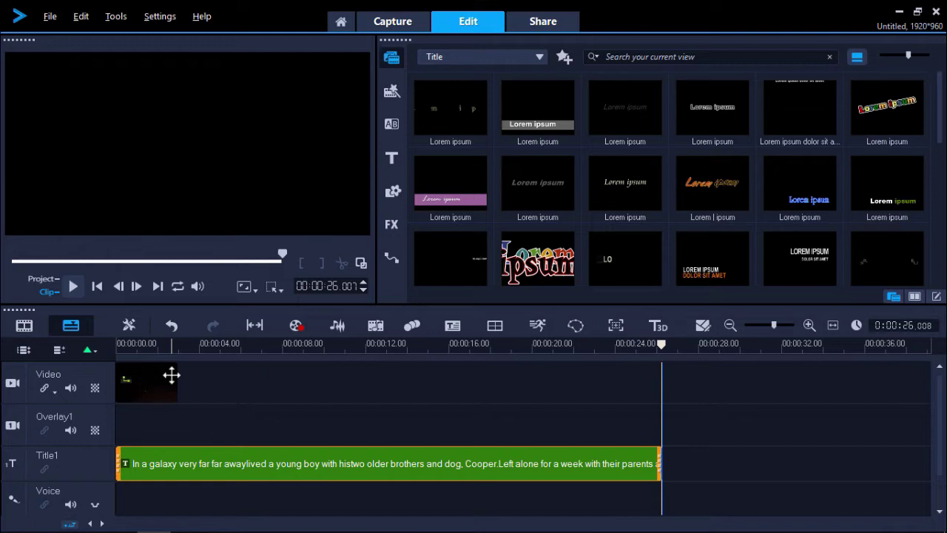
# Stretch Stars Background 3.jpg to about 26 s to match the title, then preview it.
pyautogui.click(166, 384)
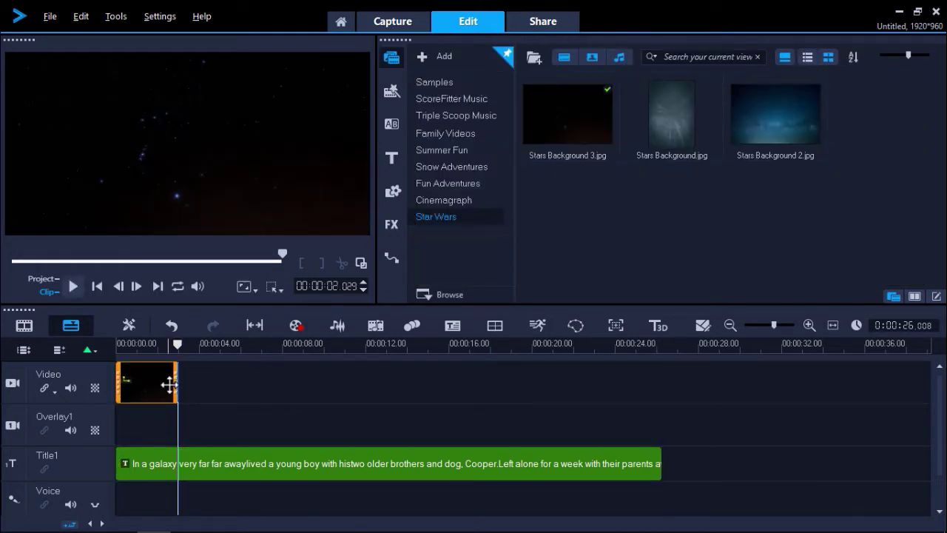
pyautogui.moveTo(180, 384); pyautogui.dragTo(660, 390)
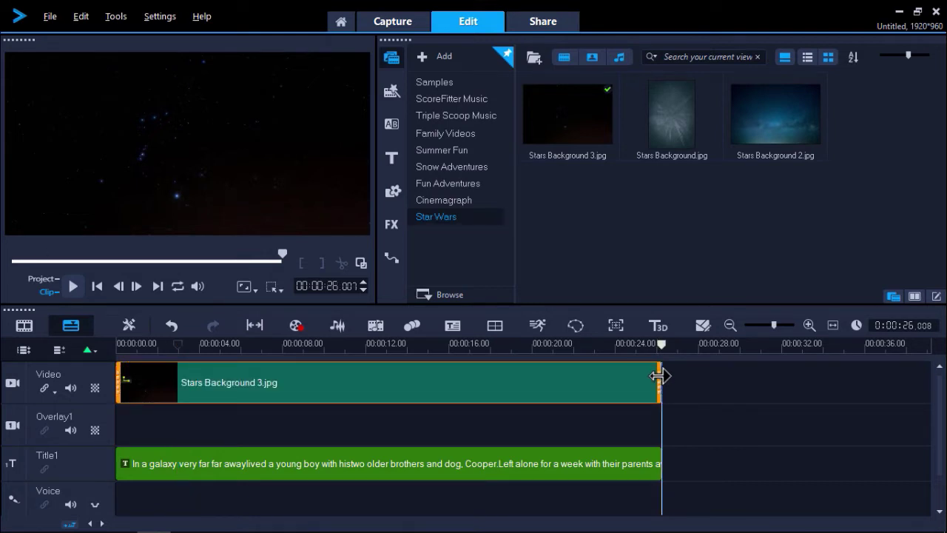
pyautogui.moveTo(668, 343); pyautogui.dragTo(87, 350)
pyautogui.click(74, 286)
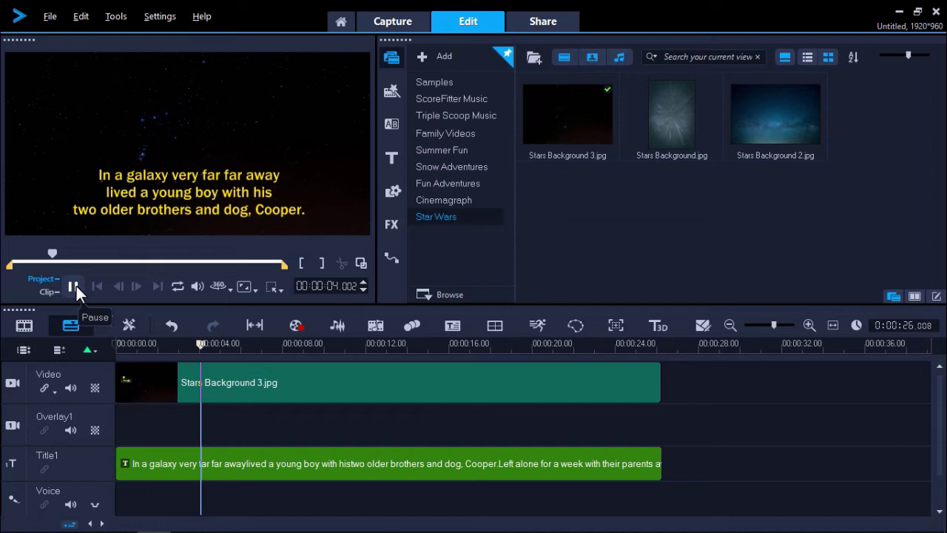
pyautogui.click(74, 286)
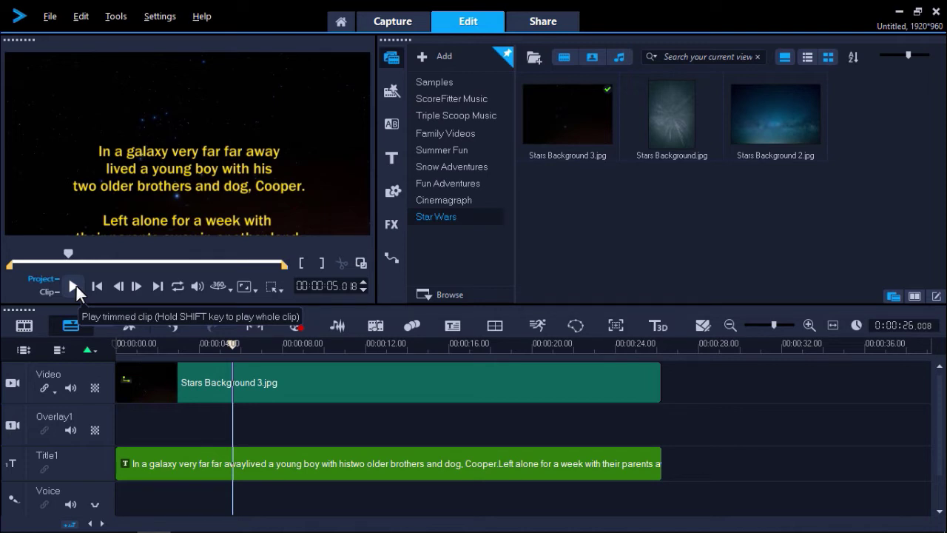
# Open Customize Motion for the title clip and move its preview to about 8 seconds.
pyautogui.click(208, 465)
pyautogui.rightClick(207, 464)
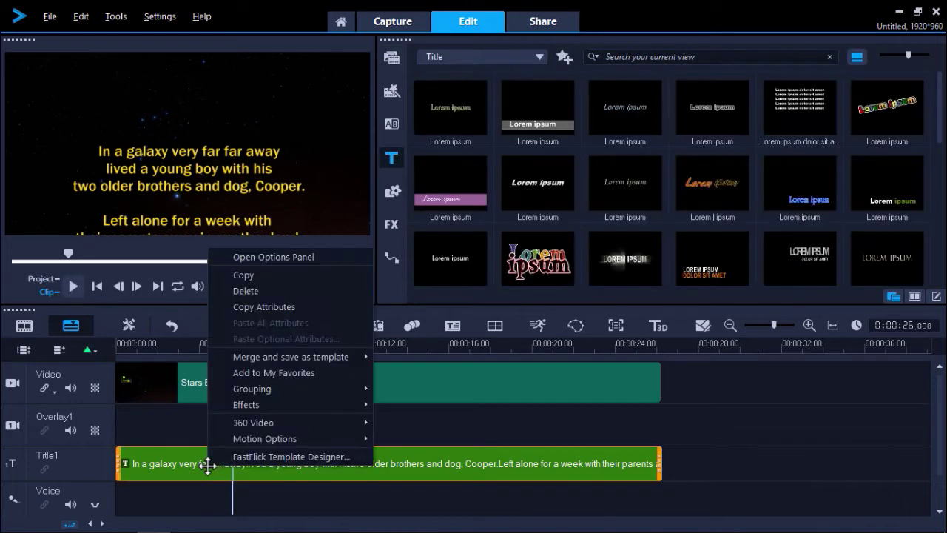
pyautogui.moveTo(269, 441)
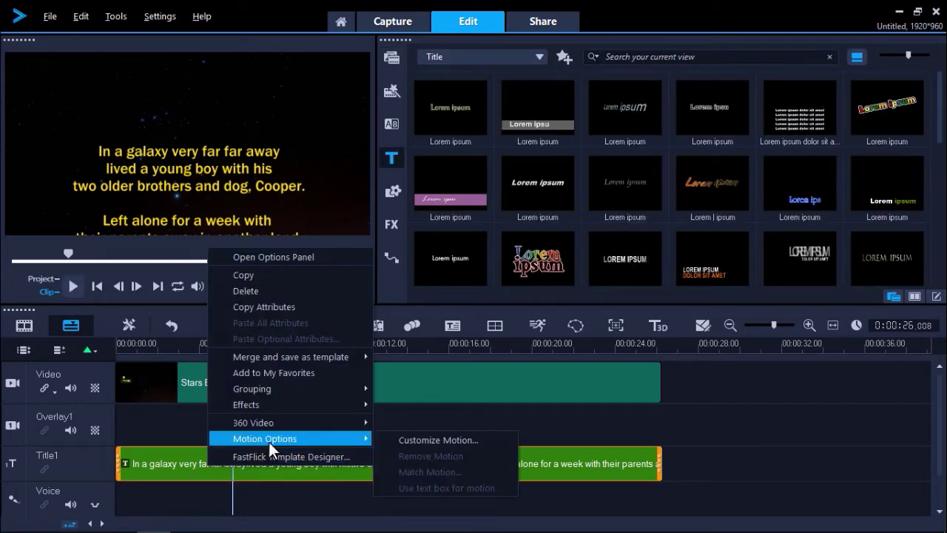
pyautogui.click(392, 440)
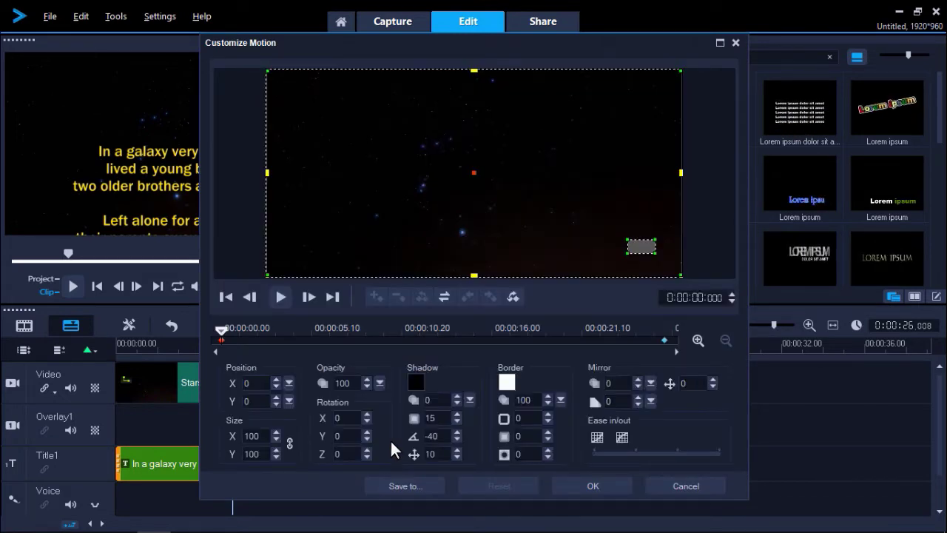
pyautogui.moveTo(219, 331); pyautogui.dragTo(365, 346)
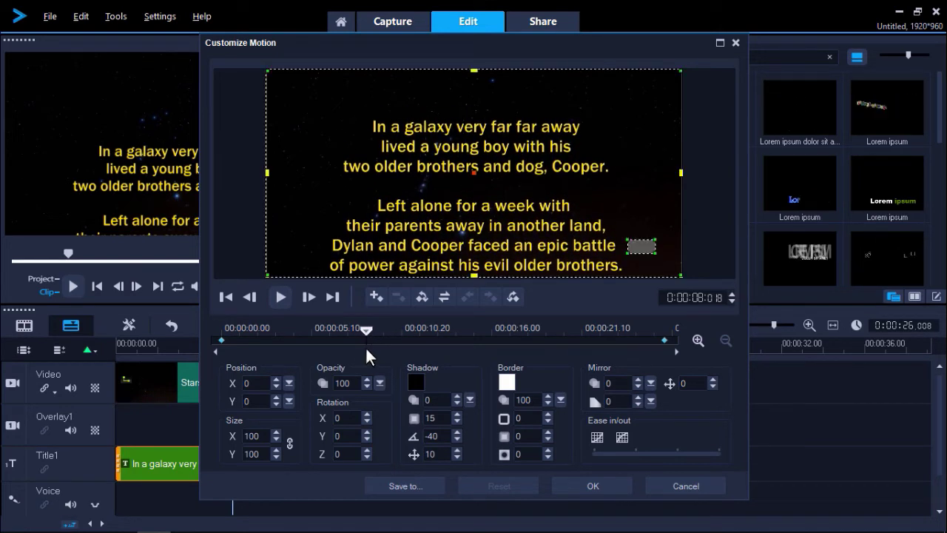
# Turn on the 5% grid lines over the motion preview.
pyautogui.rightClick(412, 195)
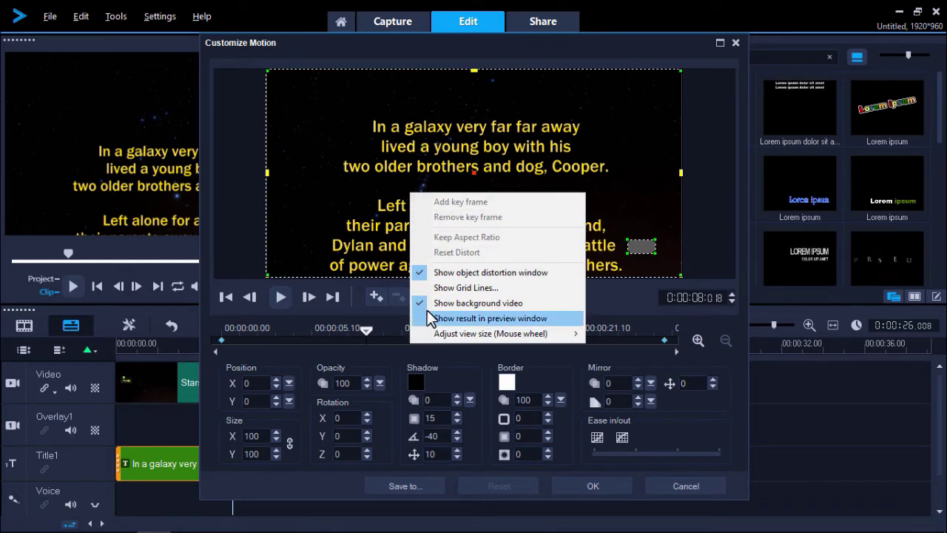
pyautogui.click(443, 289)
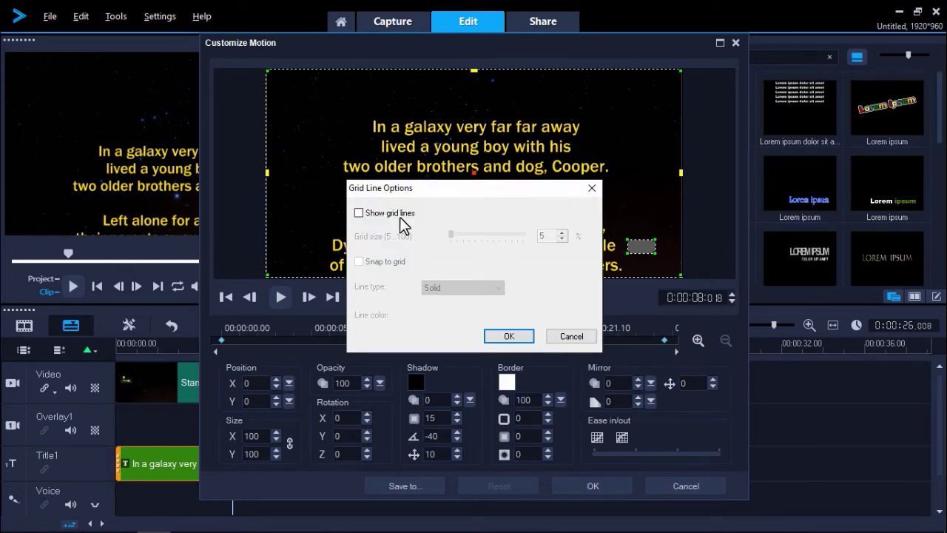
pyautogui.click(360, 213)
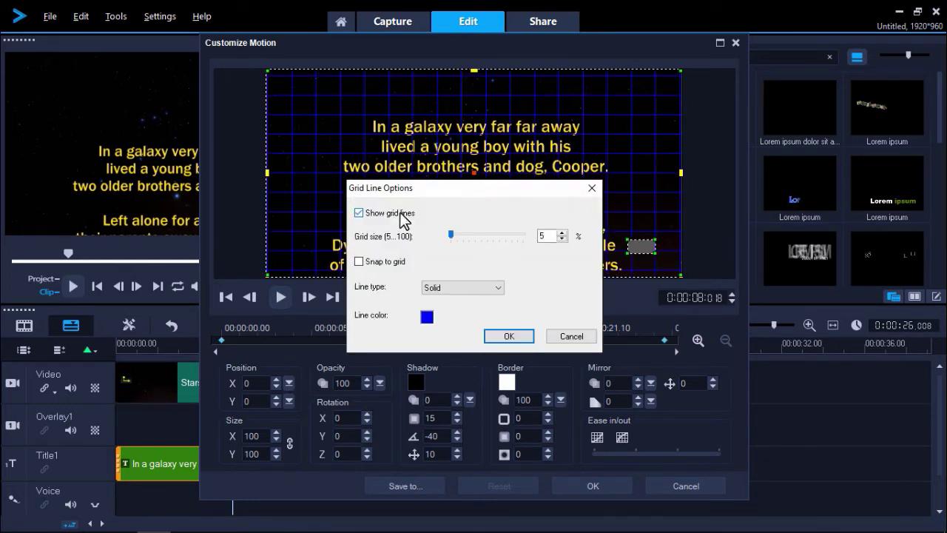
pyautogui.click(504, 335)
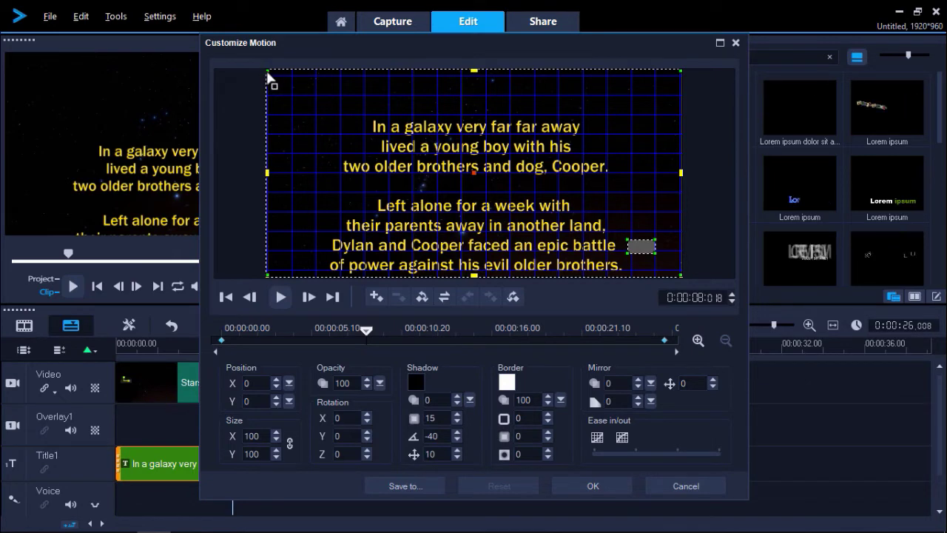
# Pull the title's top corners inward into a trapezoid and set Rotation X to -60.
pyautogui.moveTo(273, 72); pyautogui.dragTo(363, 83)
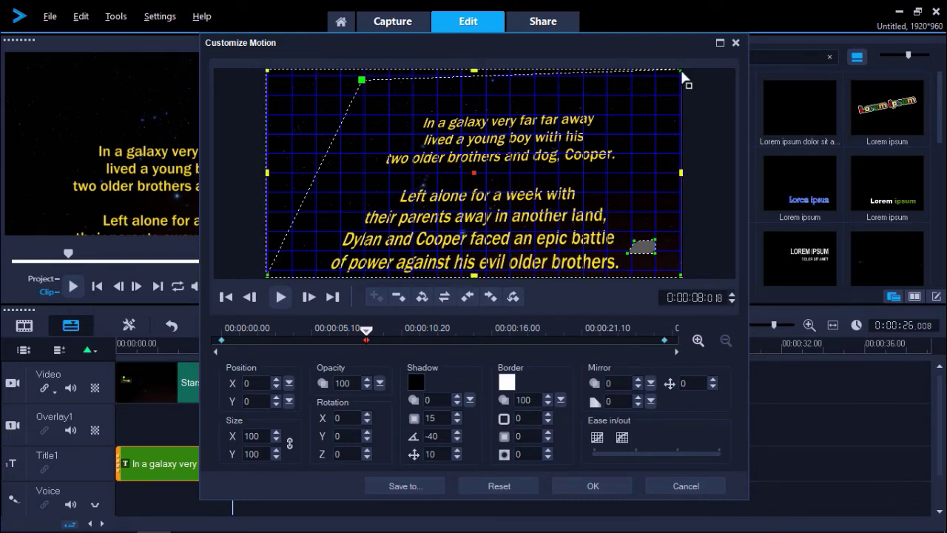
pyautogui.moveTo(681, 72); pyautogui.dragTo(589, 83)
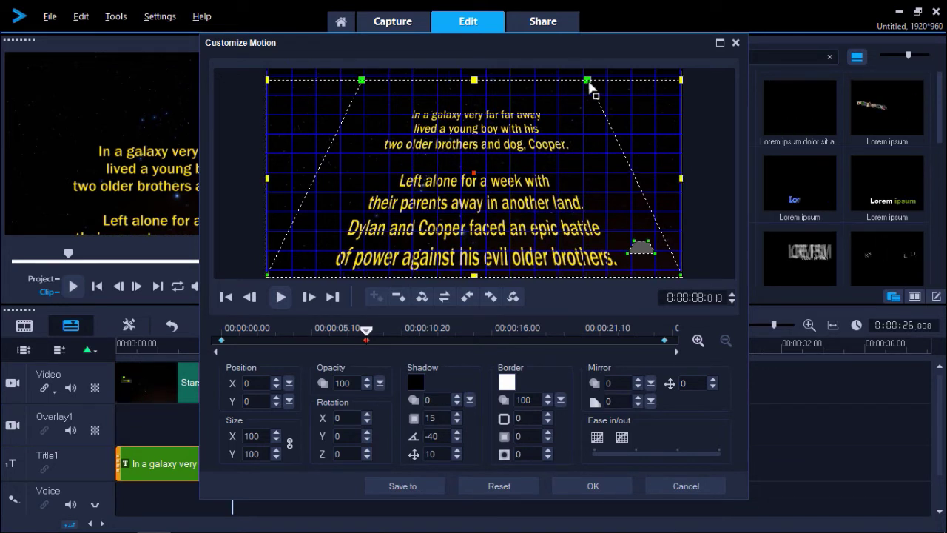
pyautogui.doubleClick(347, 418)
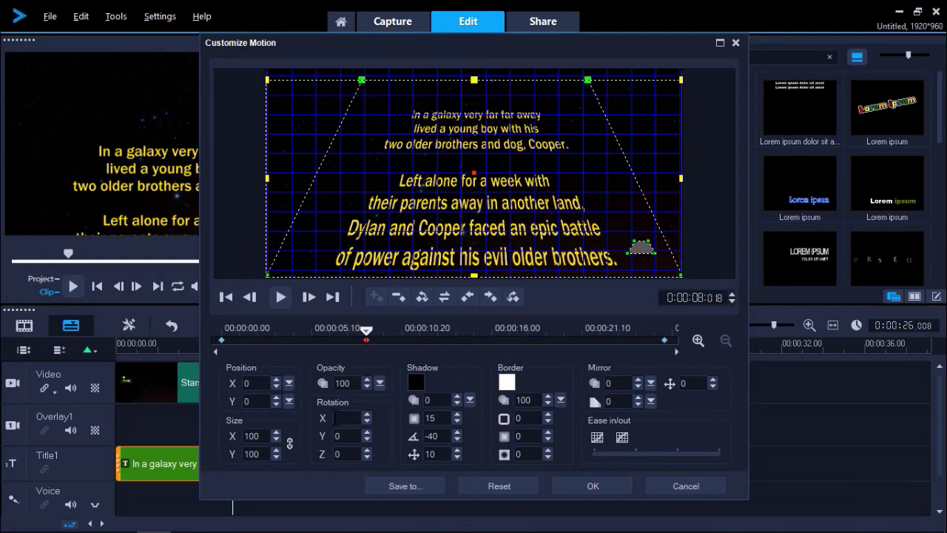
pyautogui.write('-6')
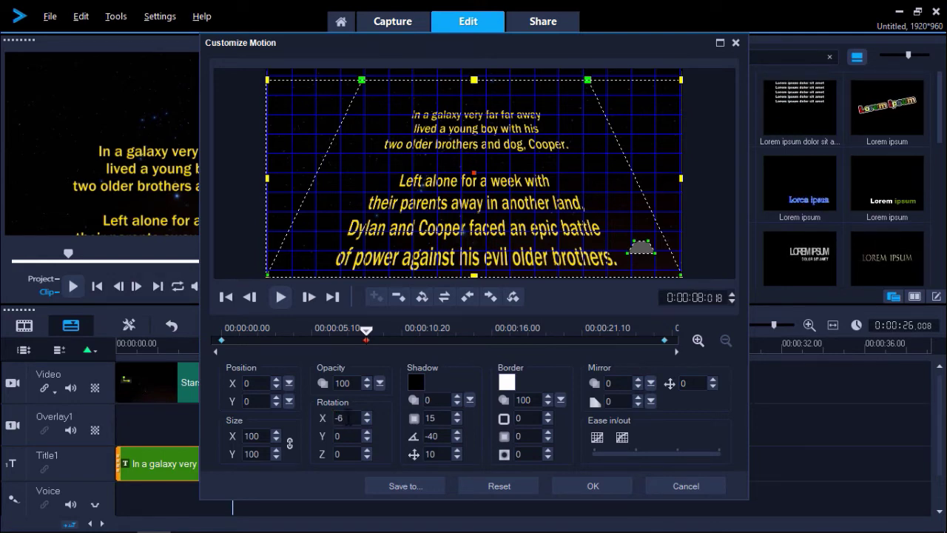
pyautogui.write('0')
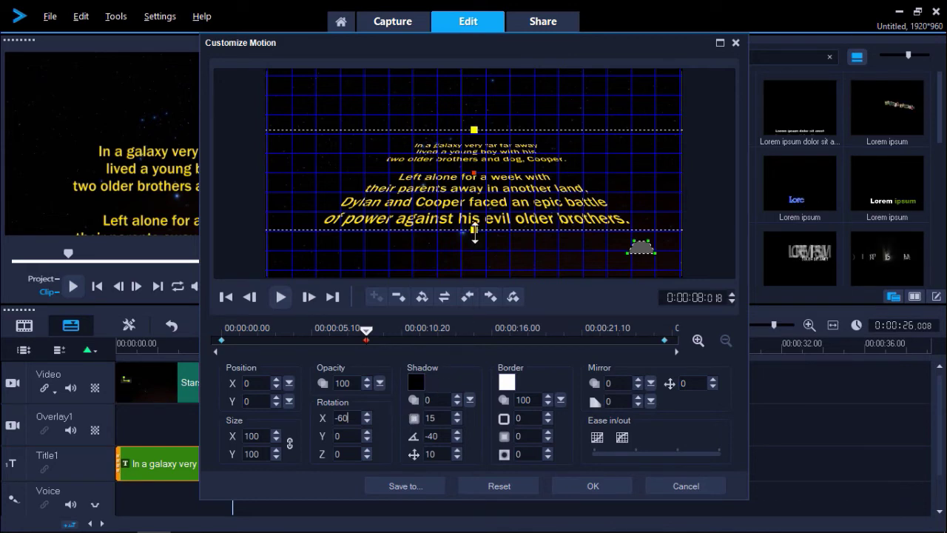
# Scale the tilted title to 126, move it to Y -28, and paste it to all keyframes.
pyautogui.moveTo(474, 231)
pyautogui.mouseDown()
pyautogui.moveTo(474, 246)
pyautogui.moveTo(465, 219)
pyautogui.moveTo(467, 238)
pyautogui.mouseUp()
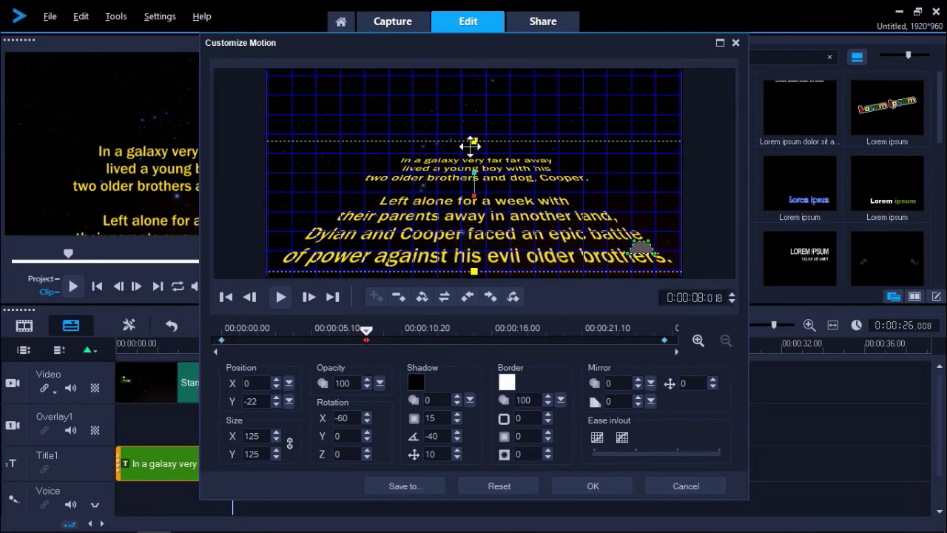
pyautogui.moveTo(473, 141); pyautogui.dragTo(474, 139)
pyautogui.moveTo(474, 200); pyautogui.dragTo(474, 207)
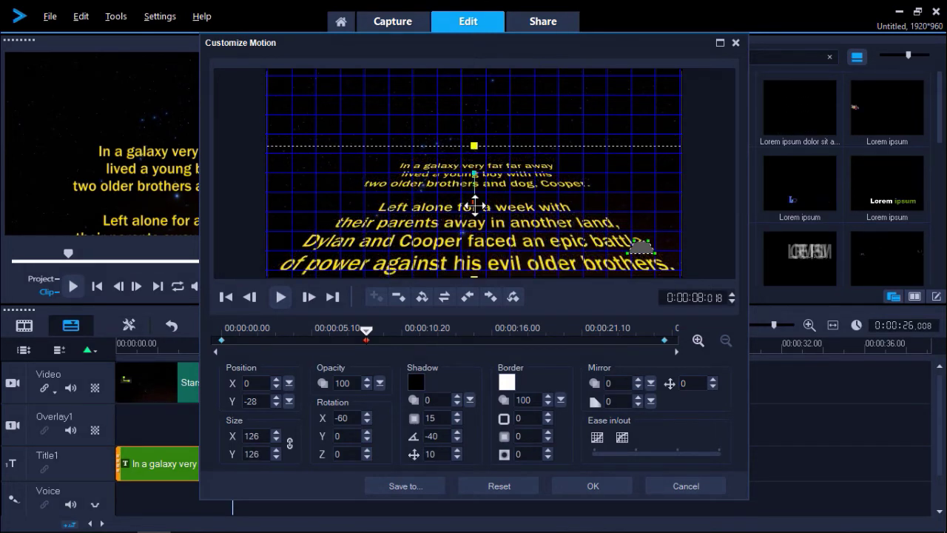
pyautogui.rightClick(364, 336)
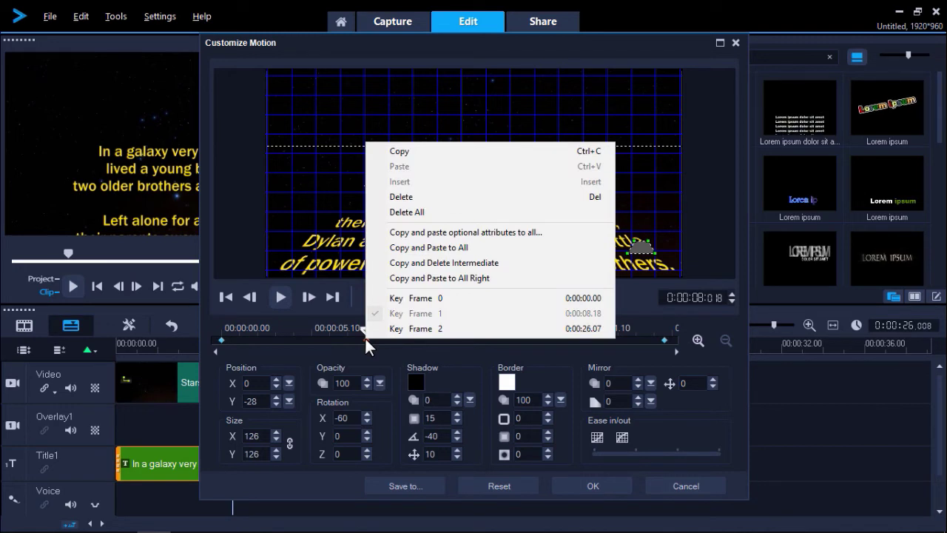
pyautogui.click(380, 247)
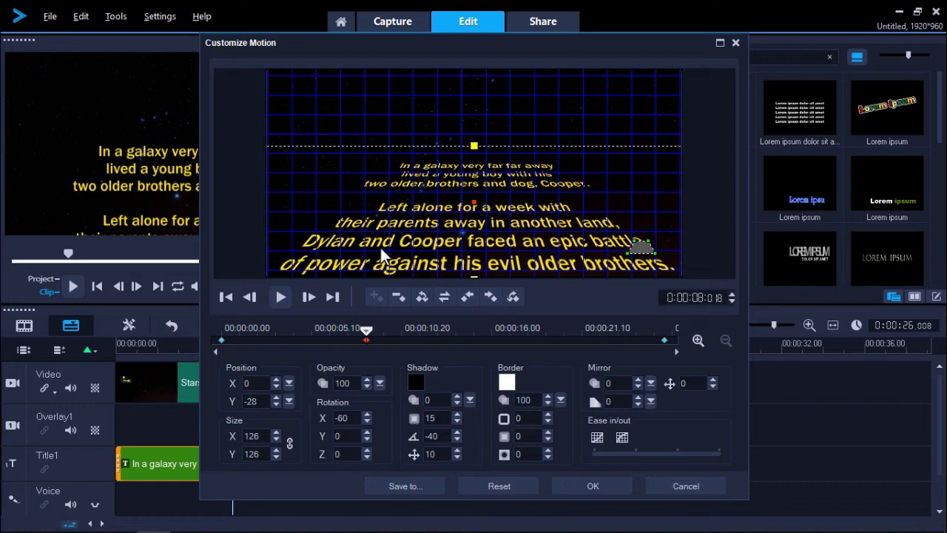
# Accept the tilted perspective motion, rewind to 0 and preview the yellow crawl over the stars.
pyautogui.click(592, 488)
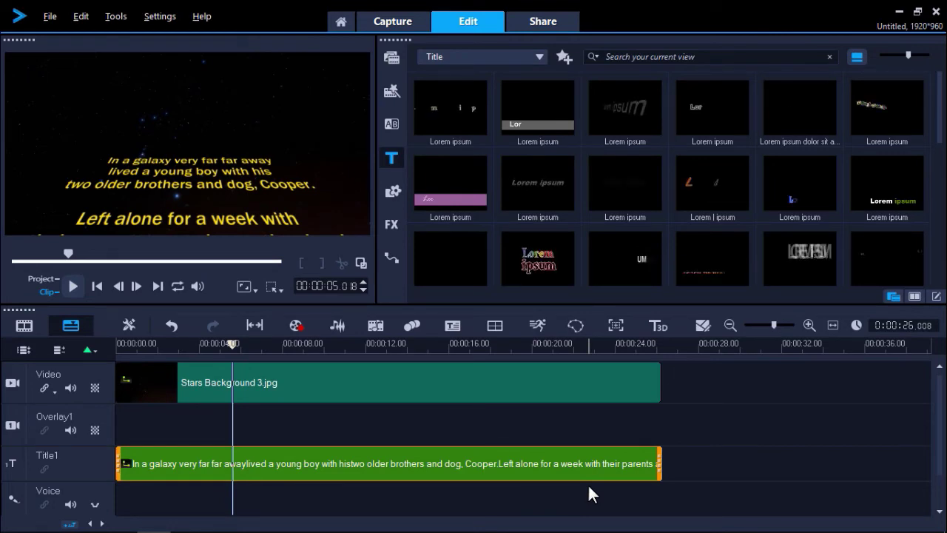
pyautogui.moveTo(233, 343); pyautogui.dragTo(117, 343)
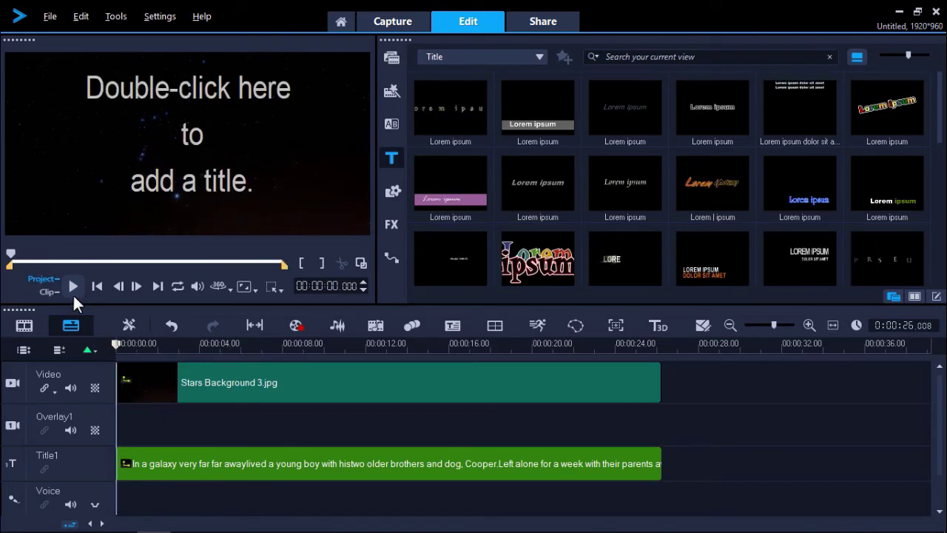
pyautogui.click(72, 289)
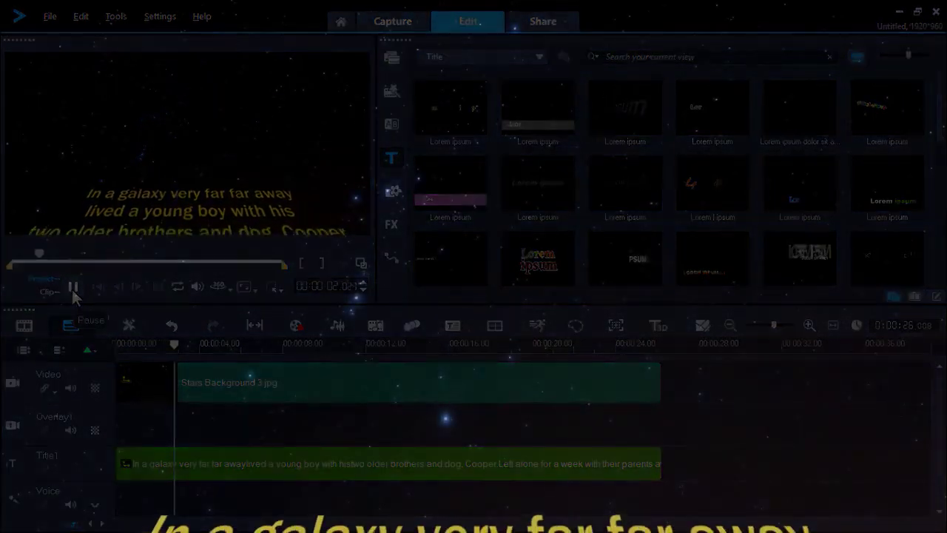